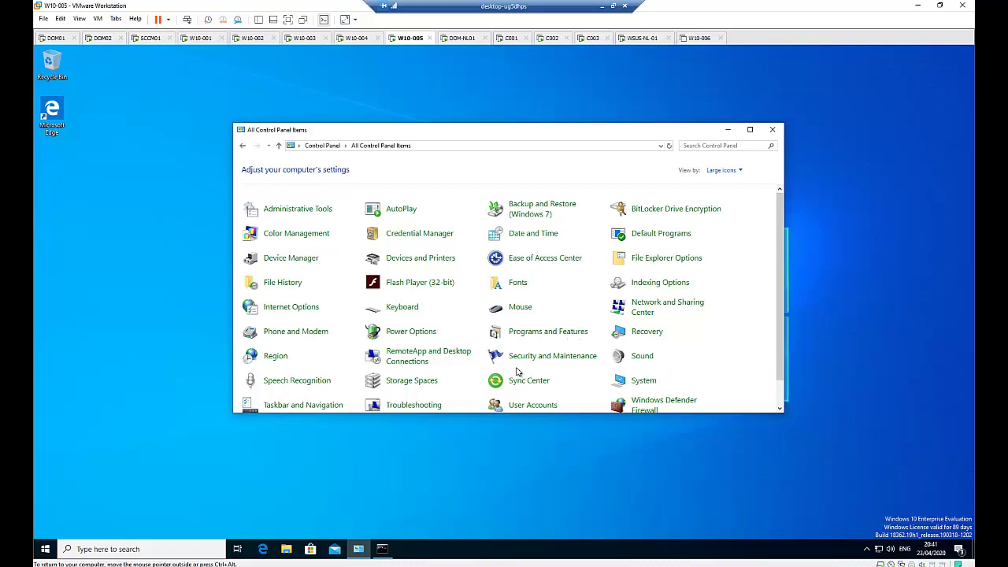
- In Command Prompt, ping dom01 and dom02 to confirm both domain controllers reply
{"action": "left_click", "coordinate": [382, 548]}
{"action": "left_click", "coordinate": [354, 234]}
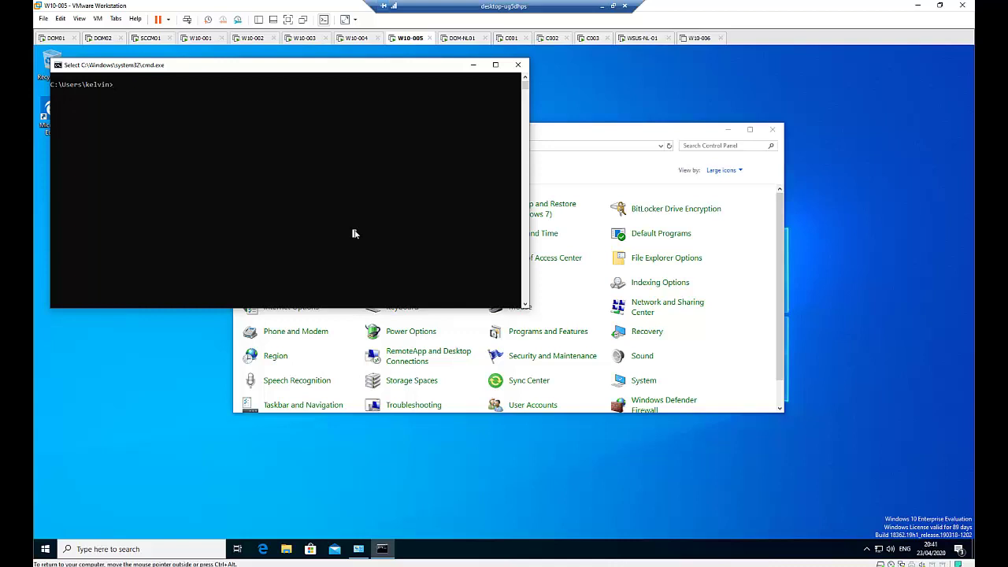
{"action": "key", "text": "Escape"}
{"action": "type", "text": "ping dom01"}
{"action": "key", "text": "Return"}
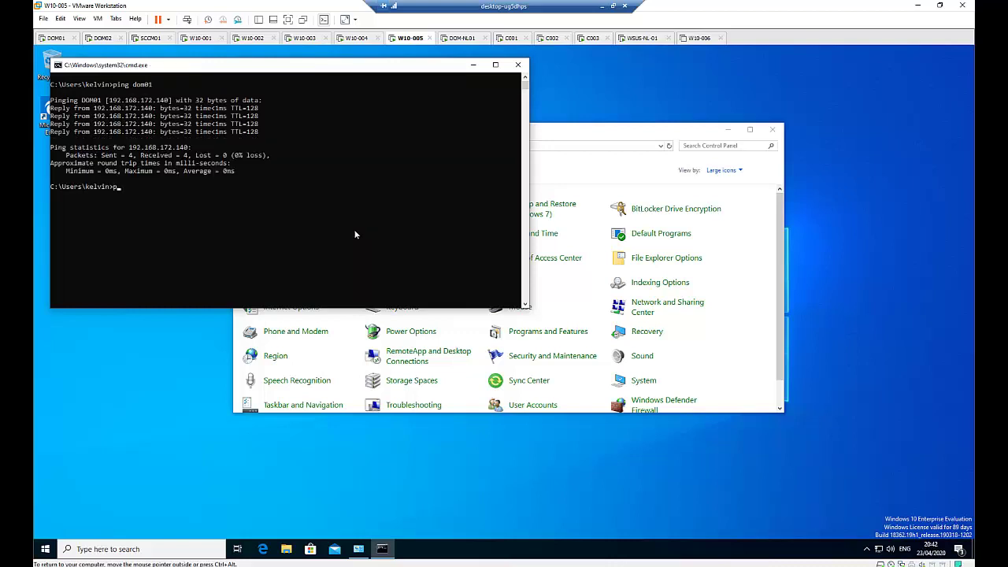
{"action": "type", "text": "ing dom02"}
{"action": "key", "text": "Return"}
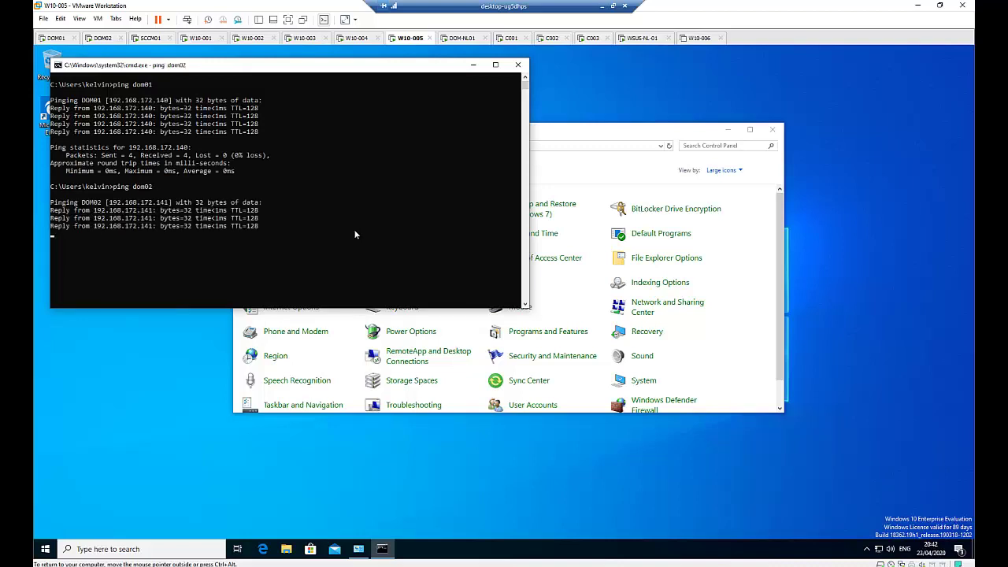
- Minimize cmd and open System Properties for W10-005 from the Control Panel System page
{"action": "left_click", "coordinate": [473, 65]}
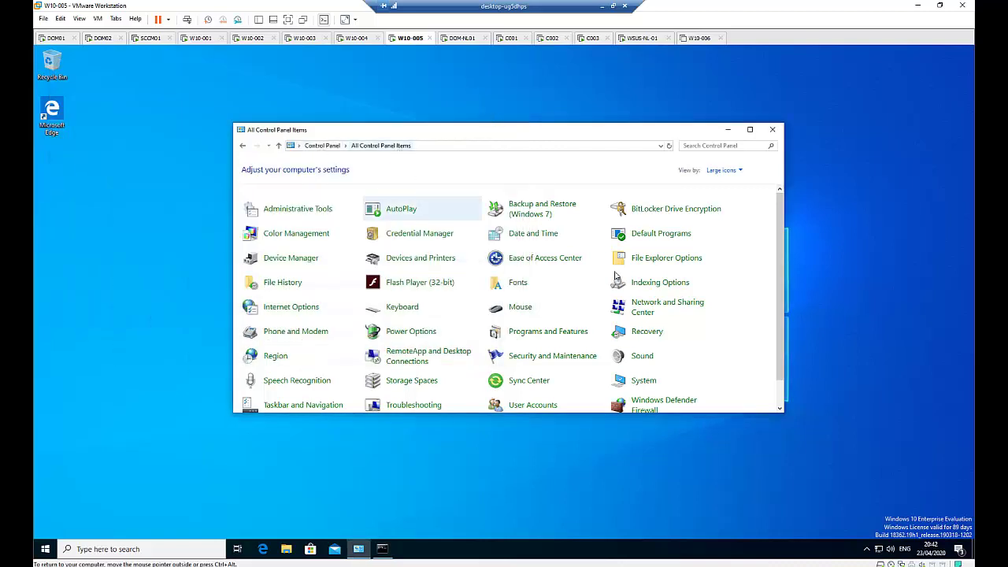
{"action": "left_click", "coordinate": [644, 382]}
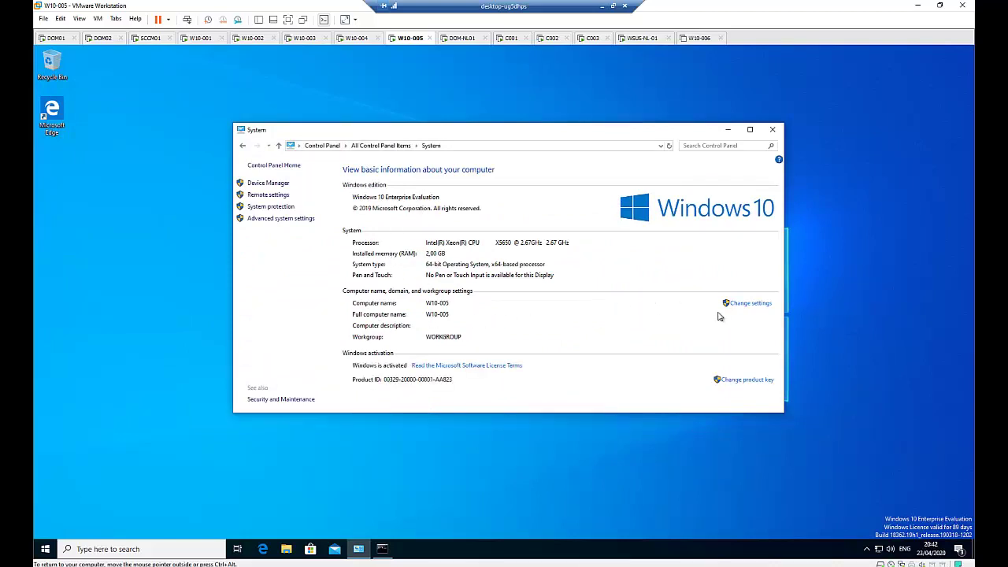
{"action": "left_click", "coordinate": [749, 305]}
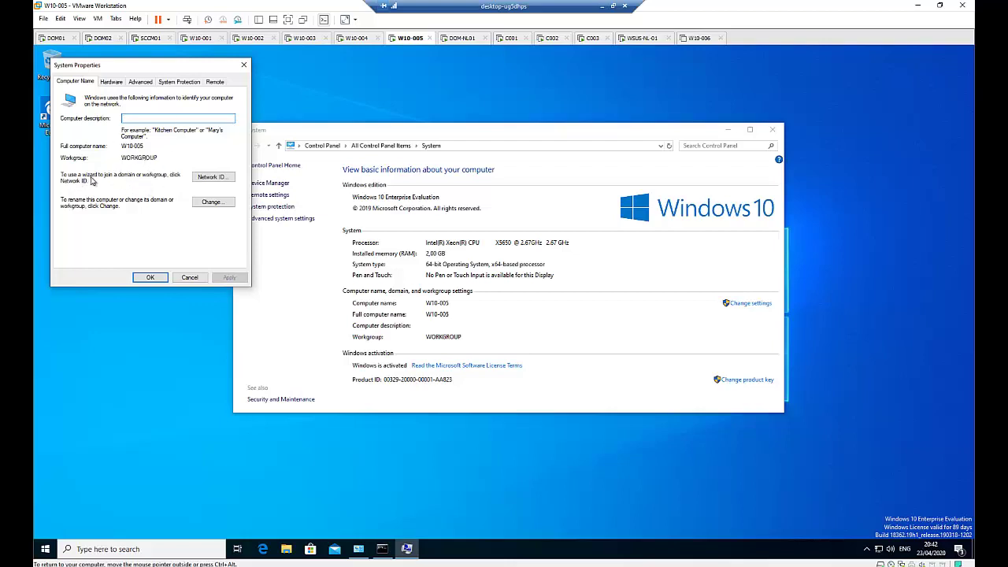
{"action": "left_click", "coordinate": [211, 176]}
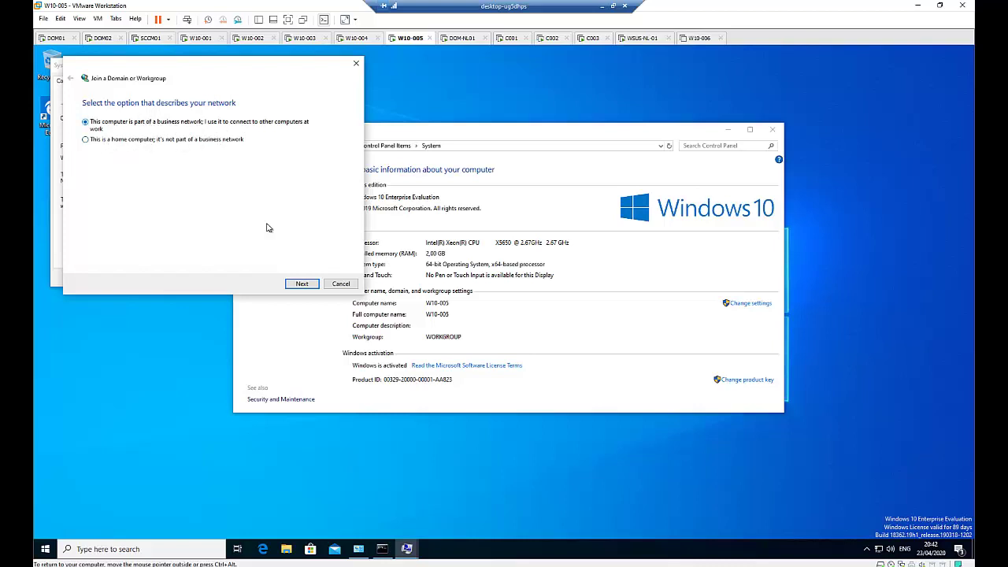
{"action": "left_click", "coordinate": [300, 283]}
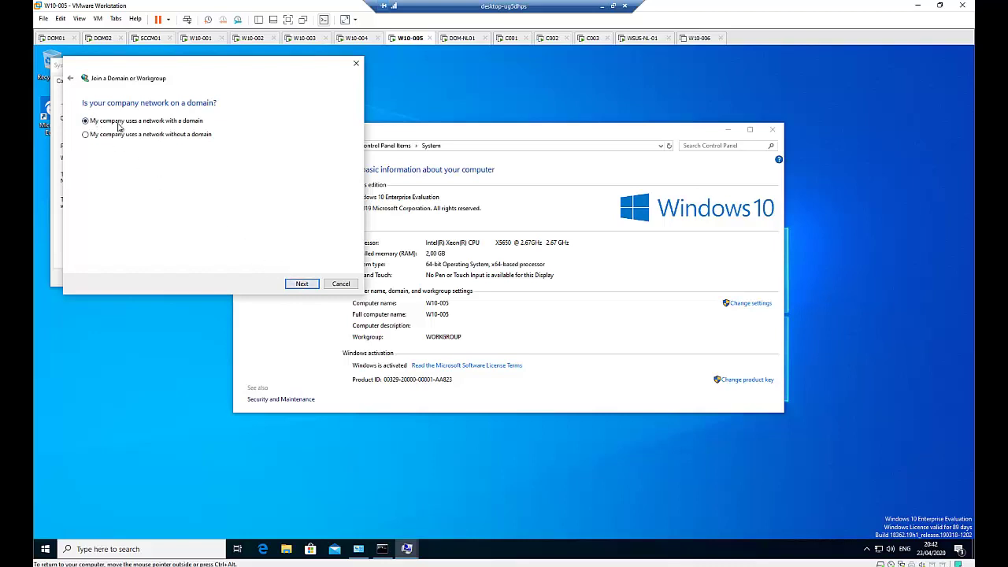
{"action": "left_click", "coordinate": [290, 285]}
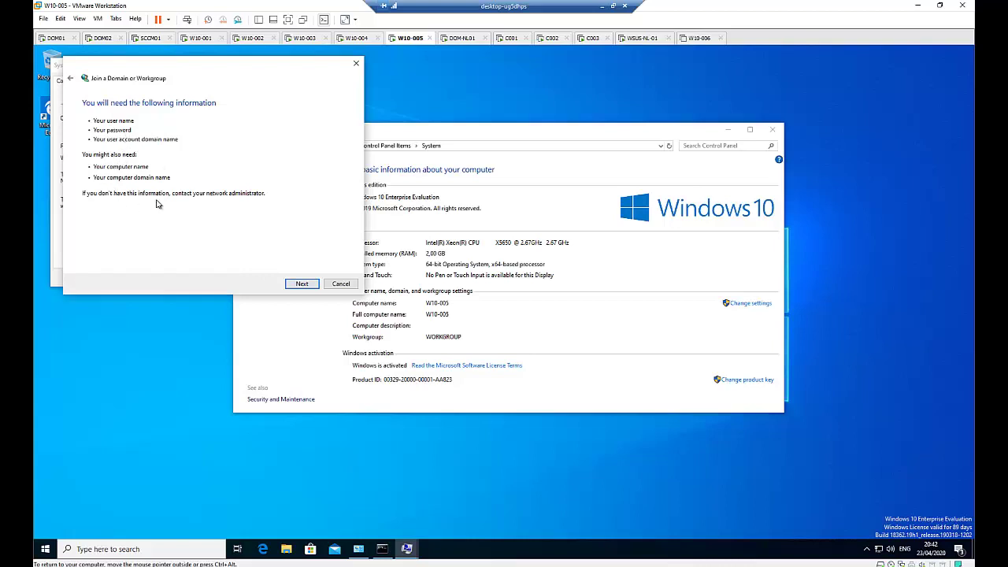
{"action": "left_click", "coordinate": [300, 285]}
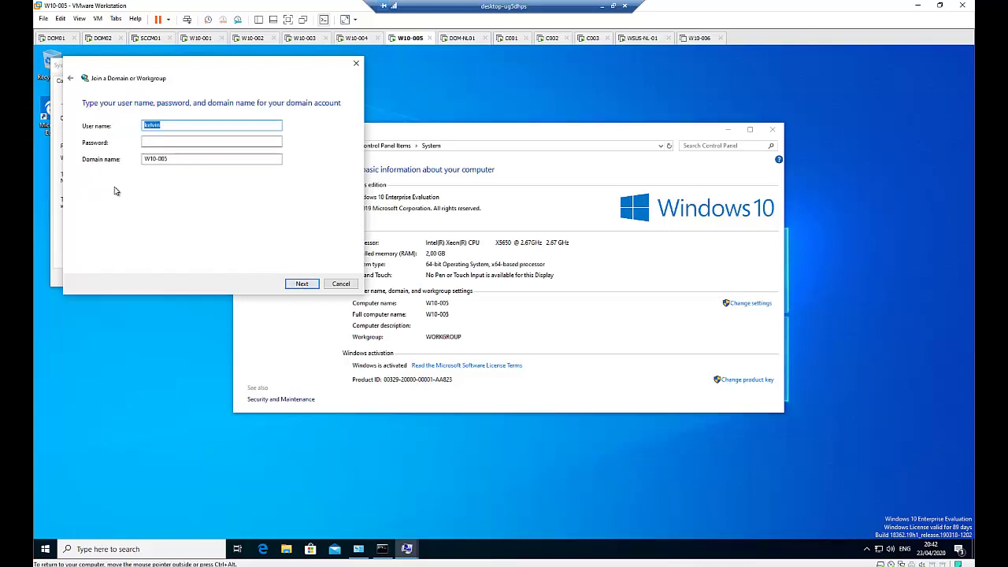
{"action": "left_click", "coordinate": [340, 283]}
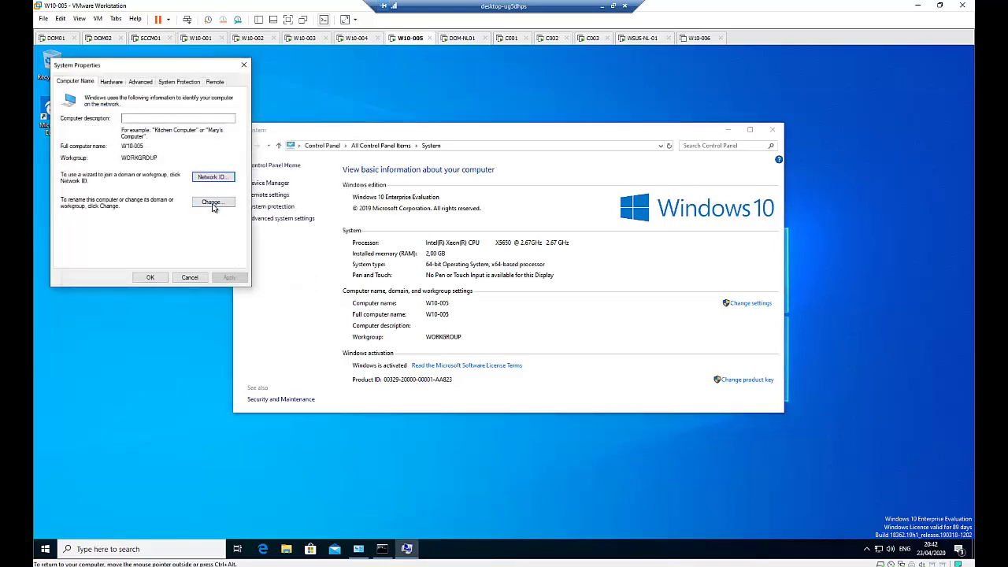
- Make W10-005 a member of the priveictles.be domain instead of a workgroup
{"action": "left_click", "coordinate": [212, 203]}
{"action": "left_click", "coordinate": [70, 197]}
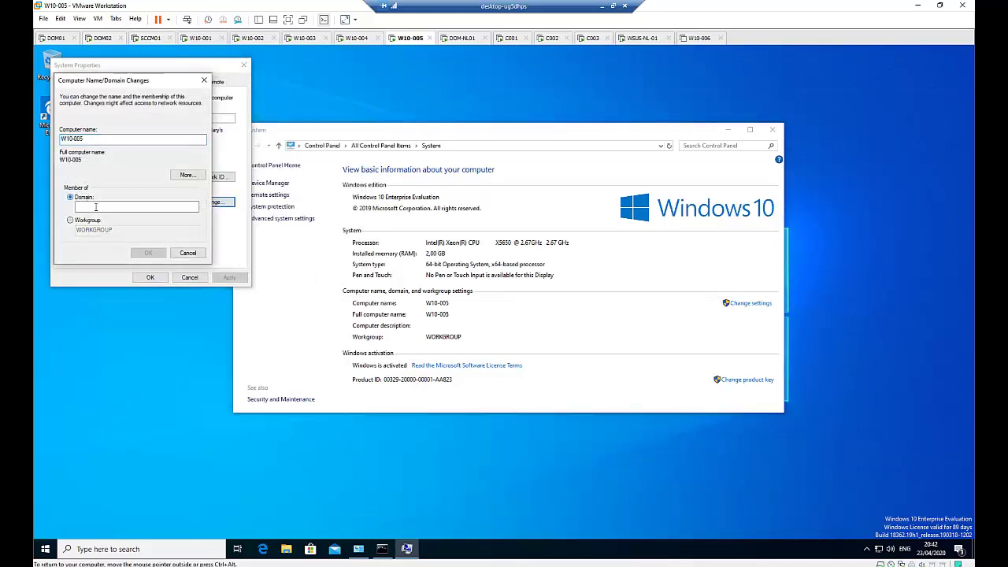
{"action": "left_click", "coordinate": [138, 206]}
{"action": "type", "text": "ol"}
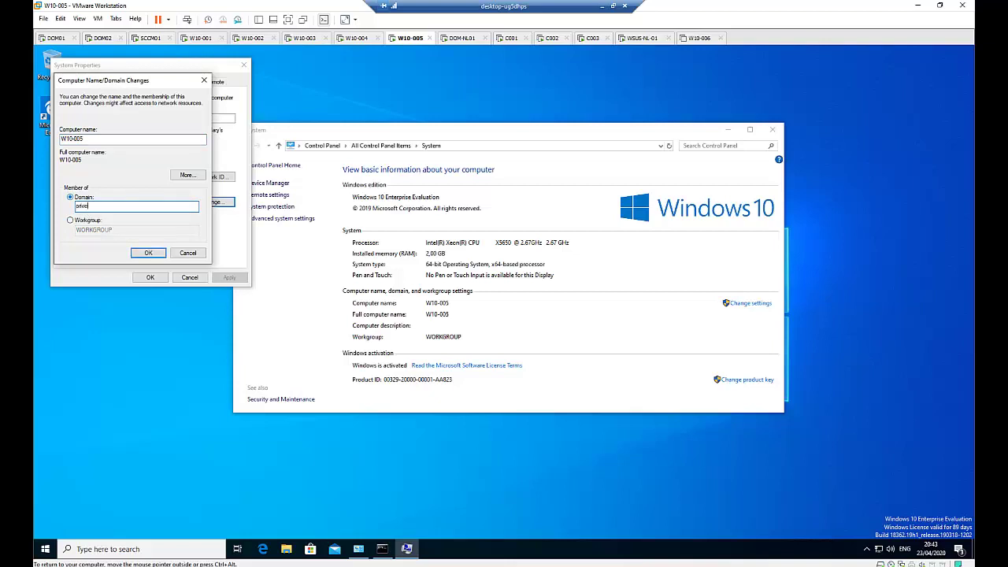
{"action": "type", "text": "es.be"}
{"action": "key", "text": "Return"}
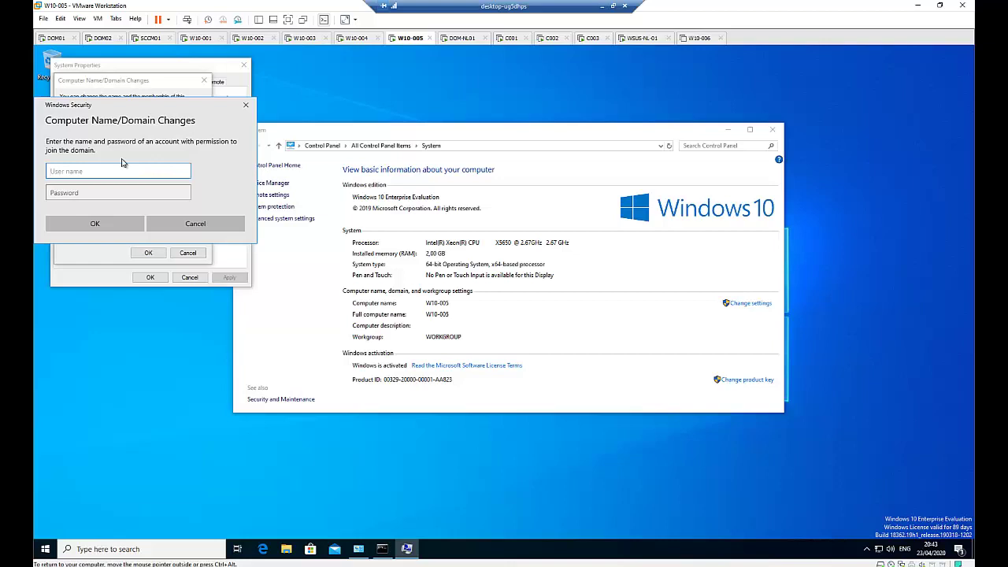
- Enter a domain account's user name and password to authorize the join
{"action": "key", "text": "Tab"}
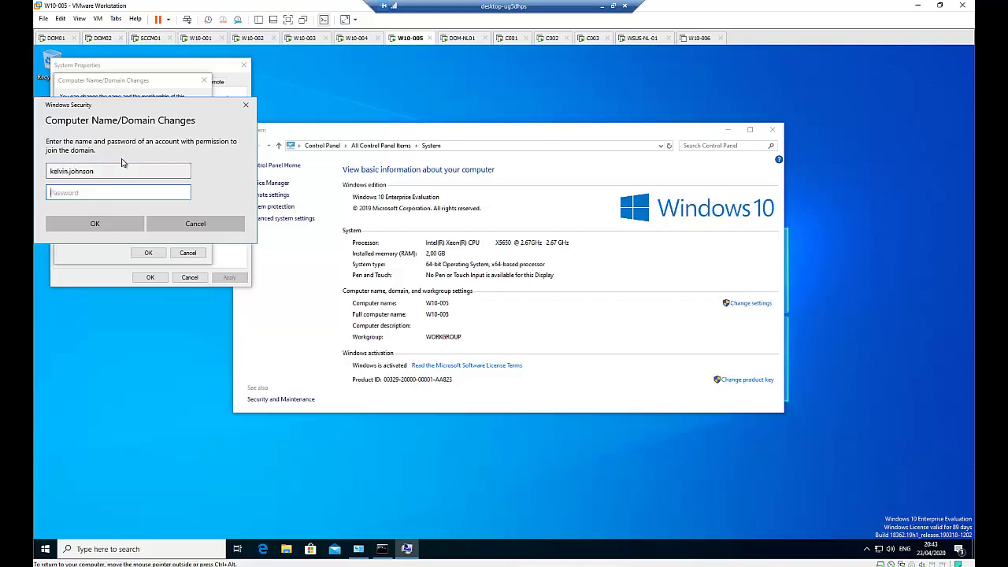
{"action": "type", "text": "•••••••••"}
- Submit the credentials, accept the welcome and restart notices, close System Properties, and restart now
{"action": "left_click", "coordinate": [126, 228]}
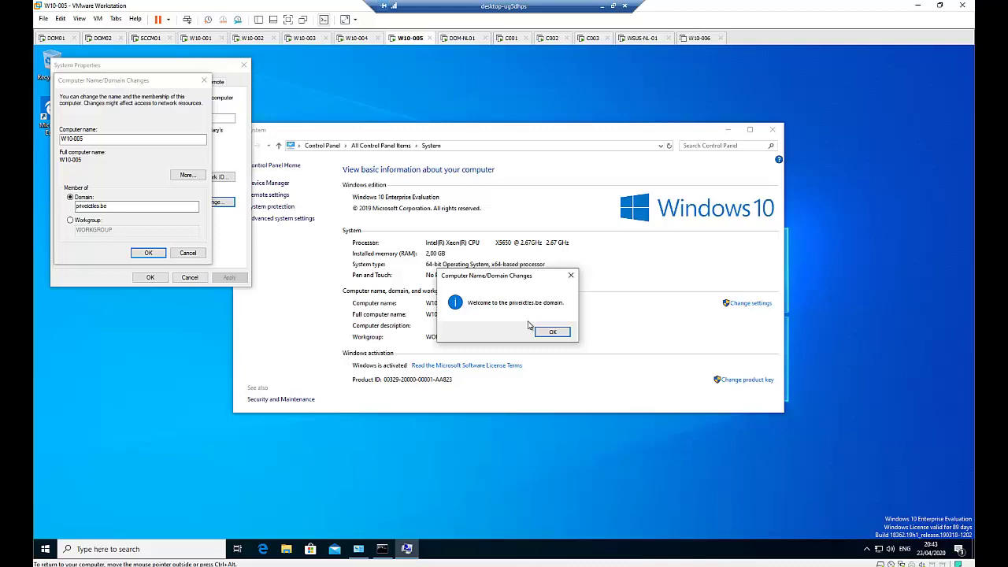
{"action": "left_click", "coordinate": [548, 333]}
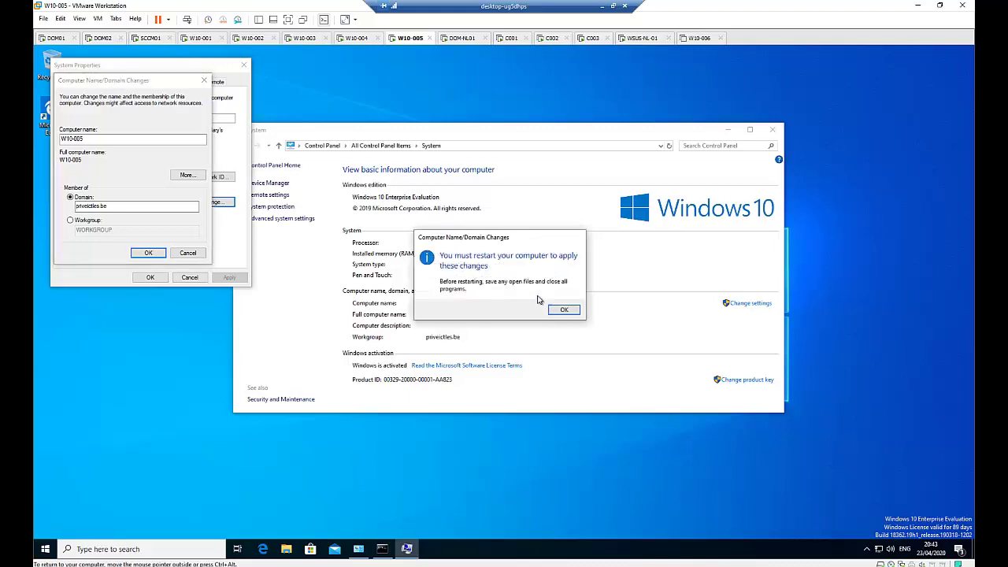
{"action": "left_click", "coordinate": [561, 310]}
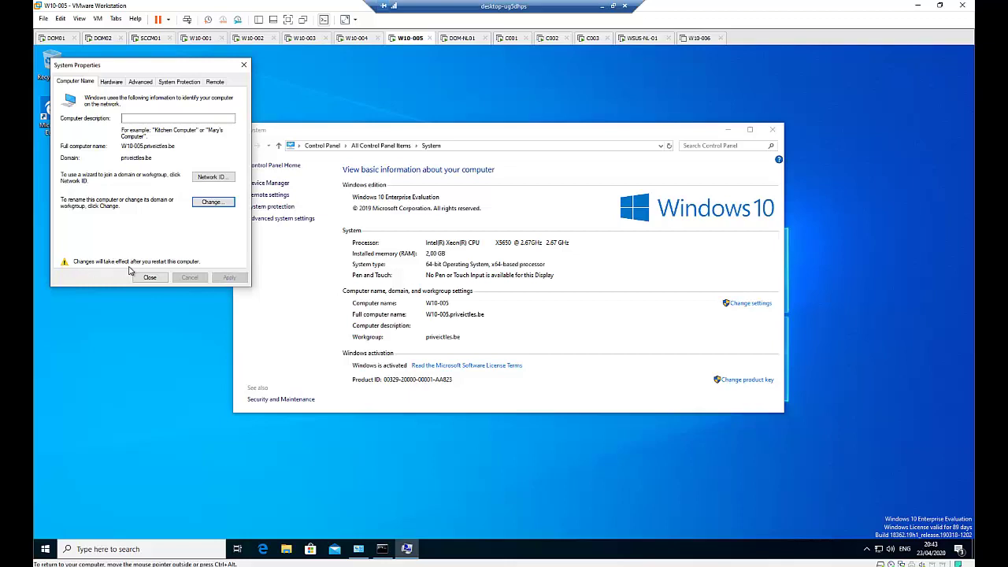
{"action": "left_click", "coordinate": [150, 281]}
{"action": "left_click", "coordinate": [149, 280]}
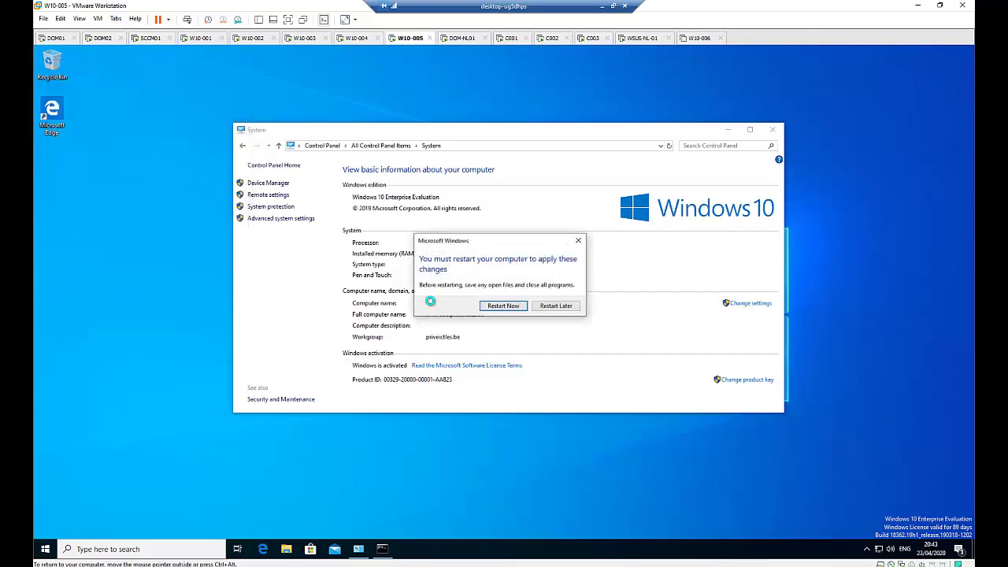
{"action": "left_click", "coordinate": [502, 308]}
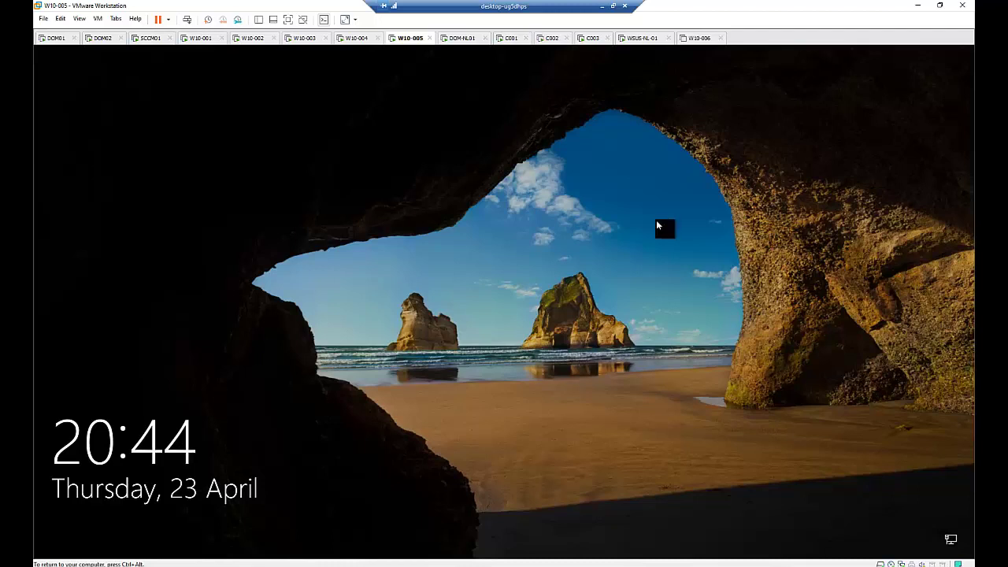
- Dismiss the lock screen and choose Other user to sign in to PRIVEICTLES
{"action": "left_click", "coordinate": [494, 278]}
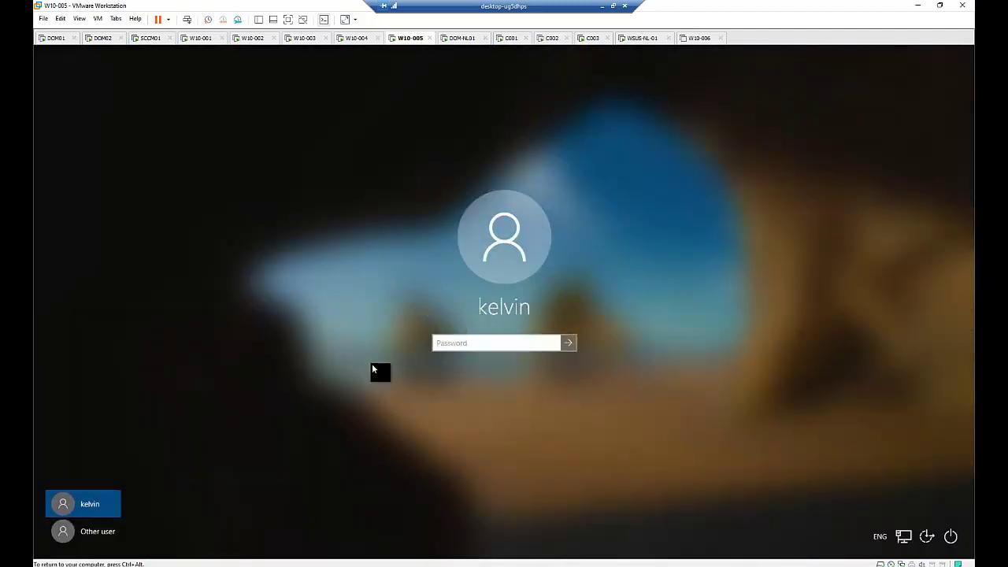
{"action": "left_click", "coordinate": [452, 339]}
{"action": "left_click", "coordinate": [97, 531]}
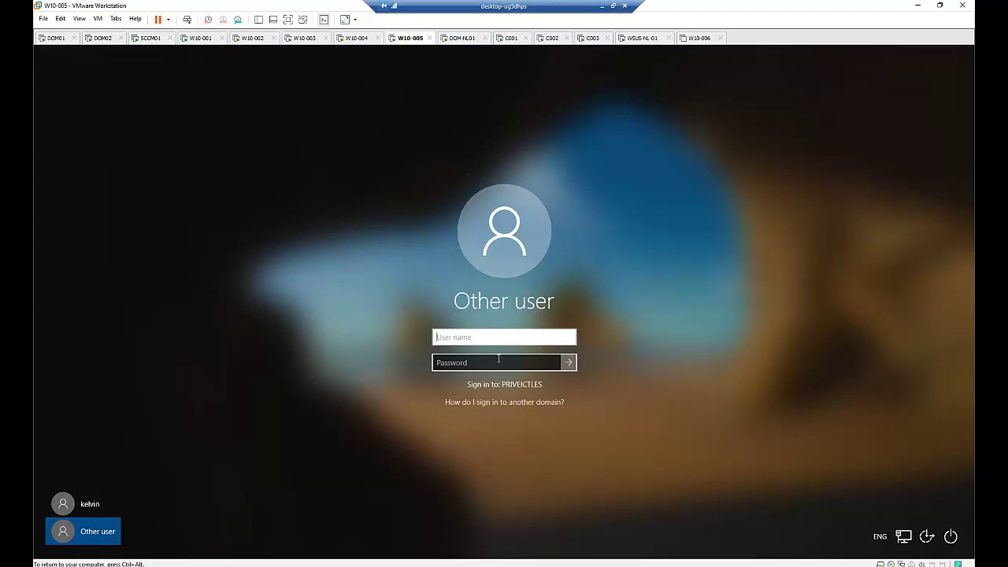
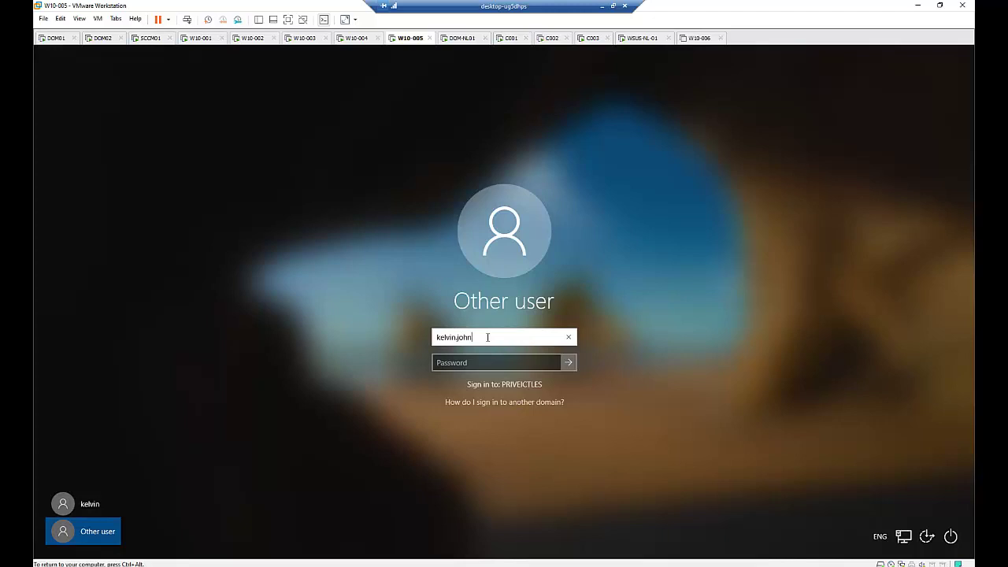
- Sign in with the domain user's name and password to reach the desktop
{"action": "key", "text": "Tab"}
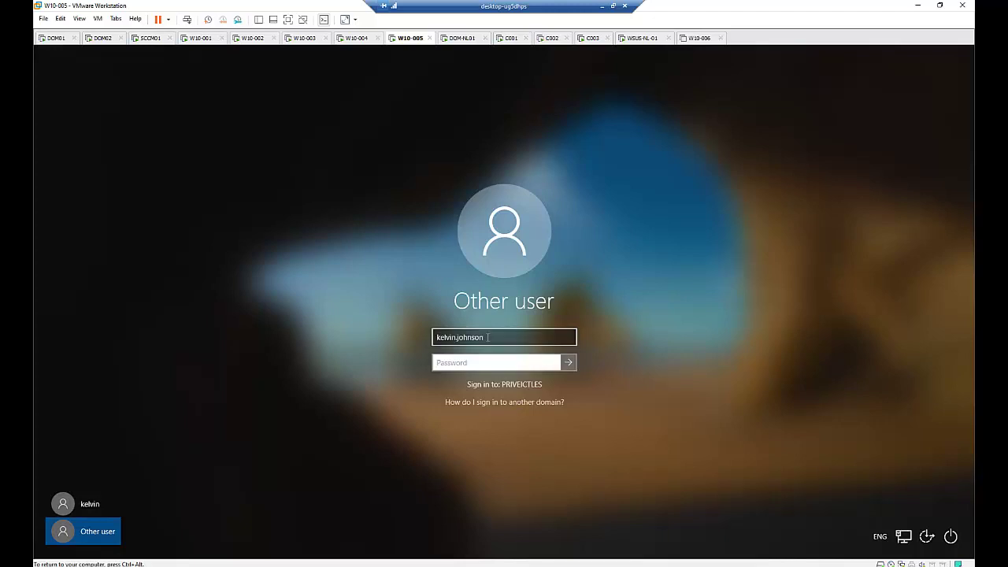
{"action": "type", "text": "P"}
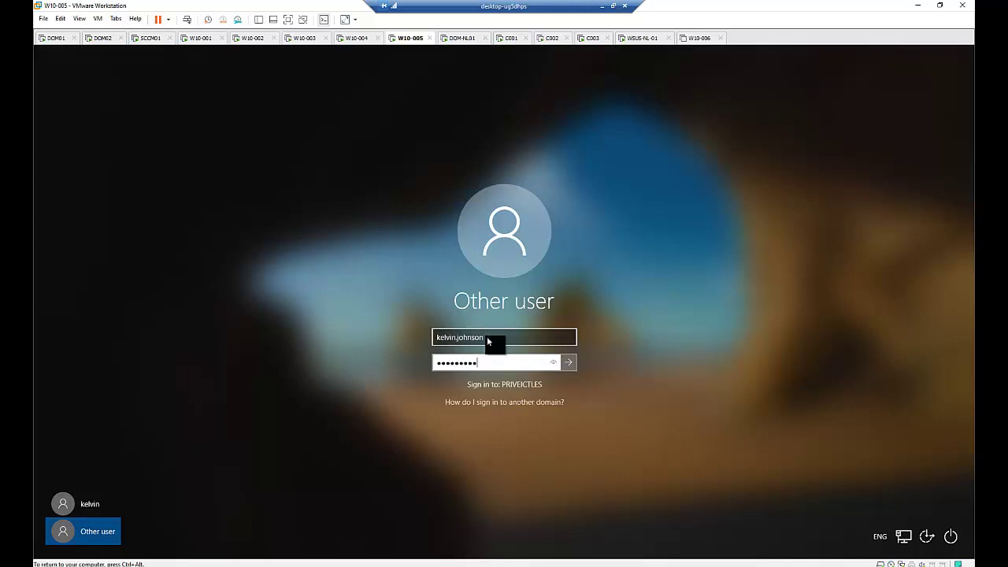
{"action": "key", "text": "Return"}
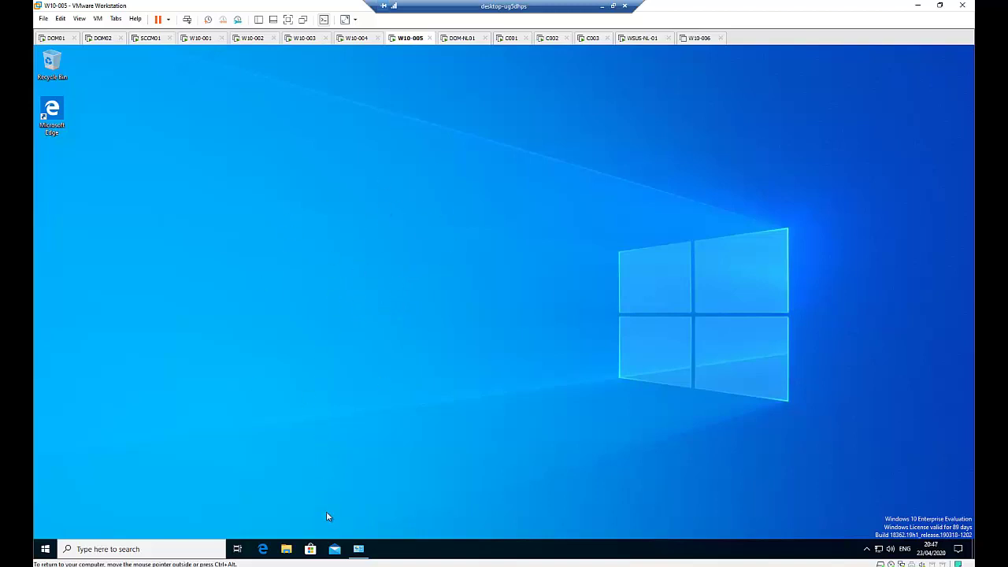
- Check the System page shows domain priveictles.be, then switch to the DOM01 machine
{"action": "left_click", "coordinate": [358, 549]}
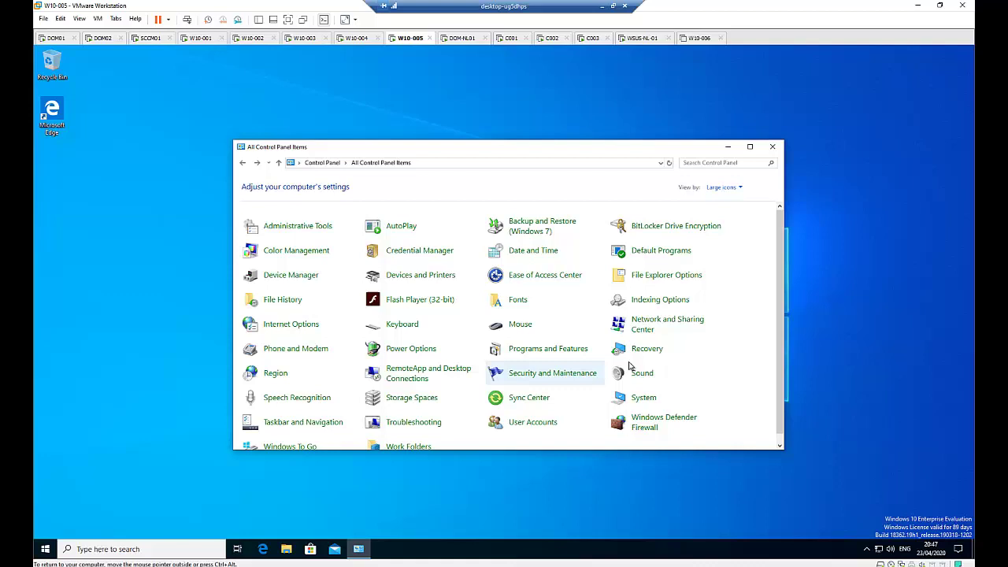
{"action": "left_click", "coordinate": [641, 398]}
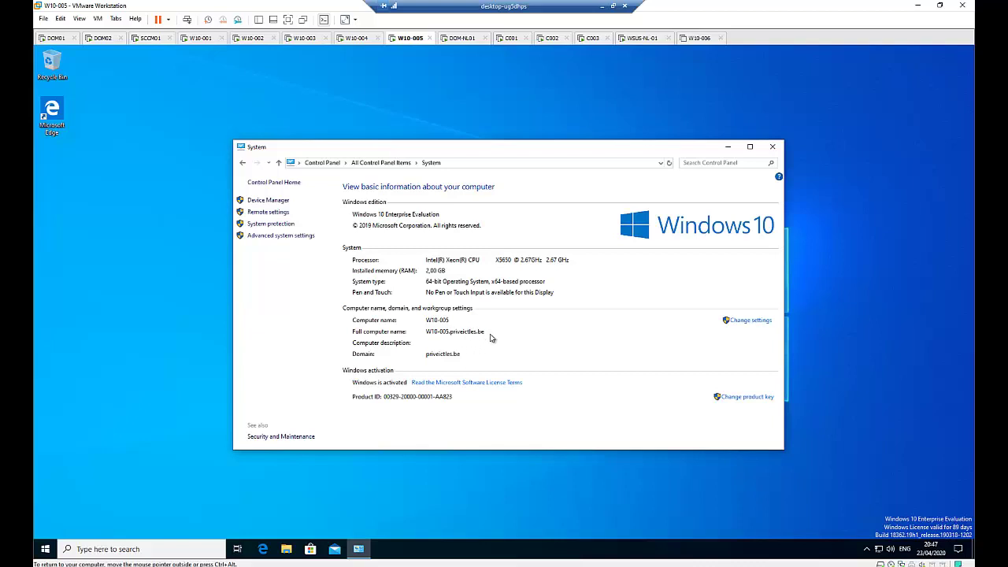
{"action": "left_click", "coordinate": [55, 38]}
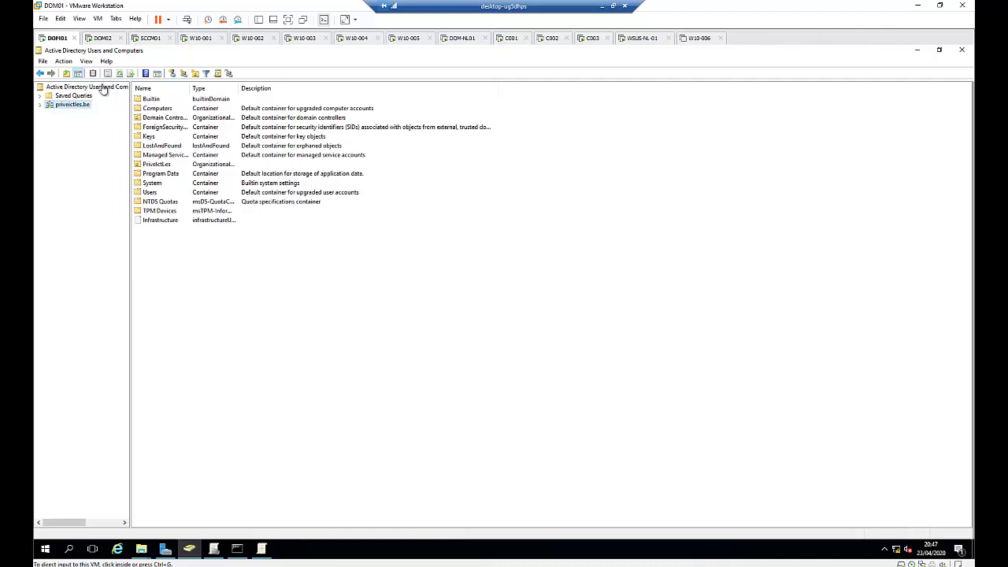
- Expand priveictles.be in Active Directory Users and Computers and open its Computers container
{"action": "left_click", "coordinate": [41, 106]}
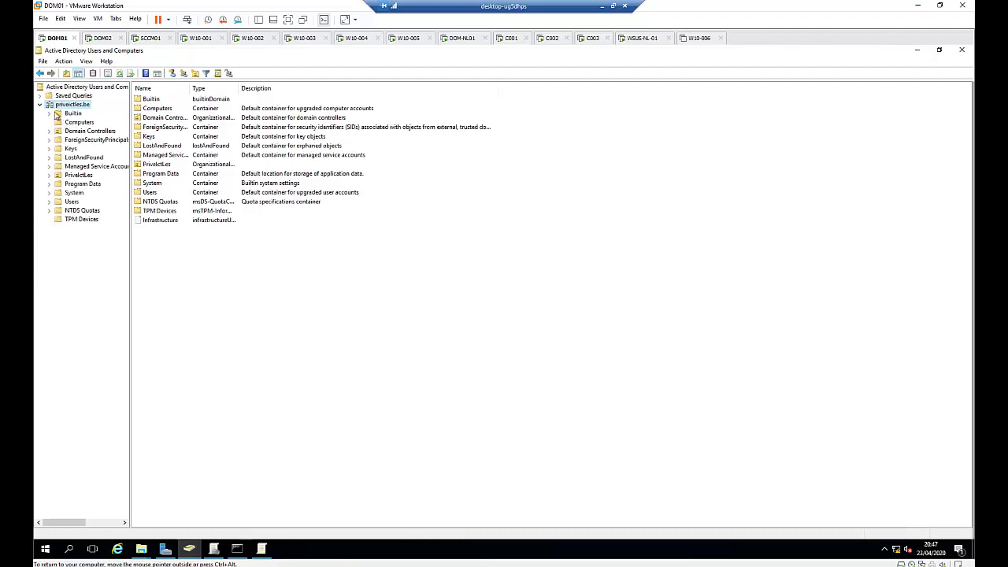
{"action": "left_click", "coordinate": [67, 107]}
{"action": "left_click", "coordinate": [79, 124]}
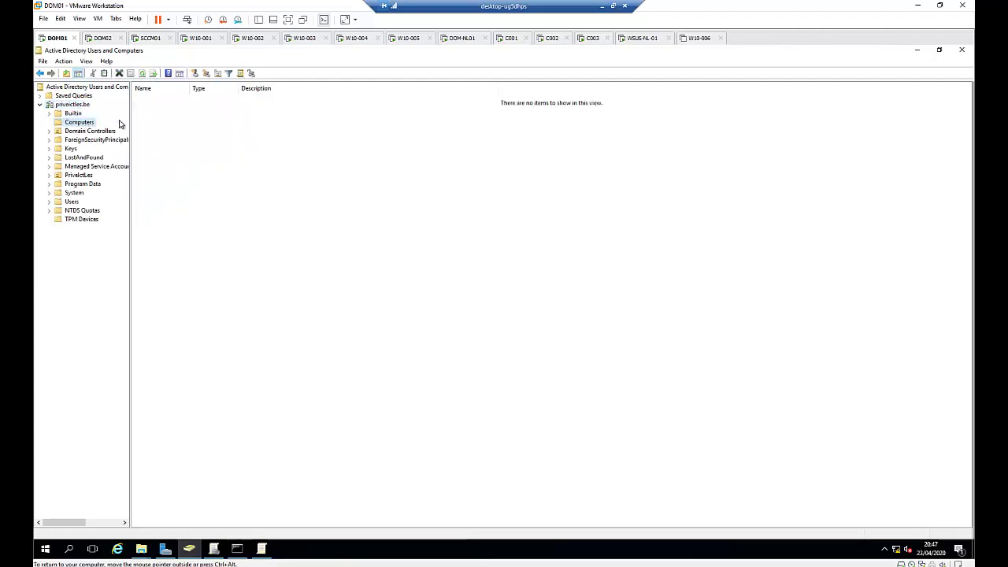